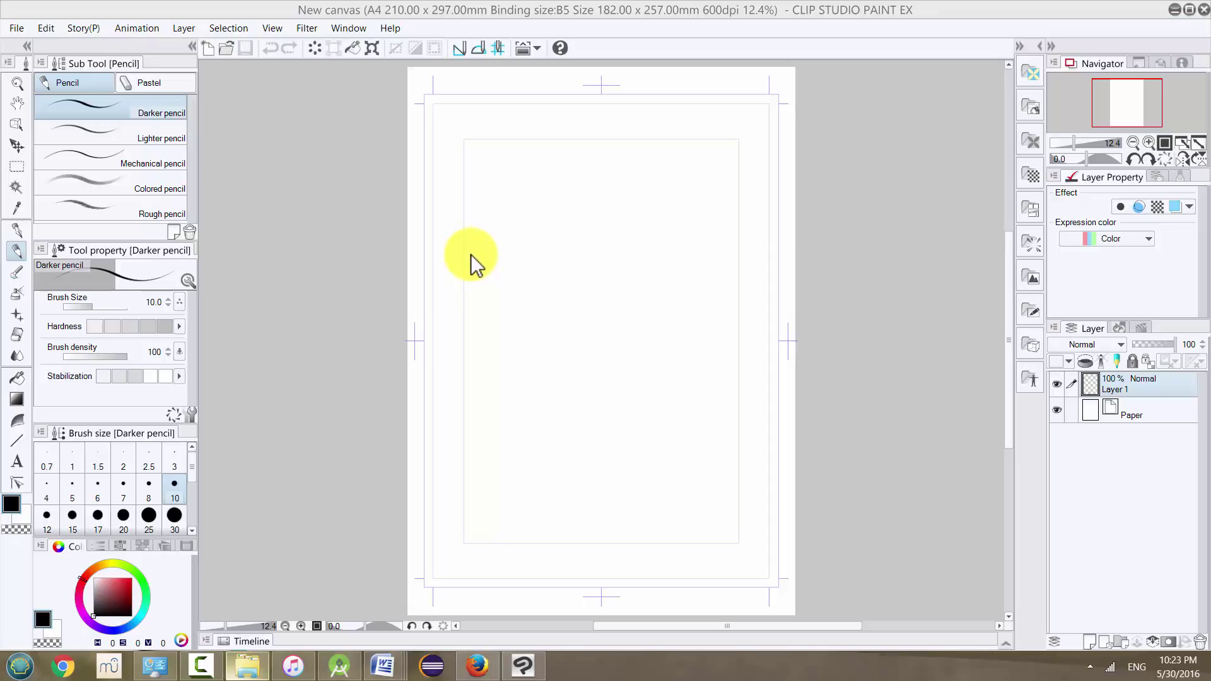
# Open the Preferences dialog from the File menu
pyautogui.click(17, 28)
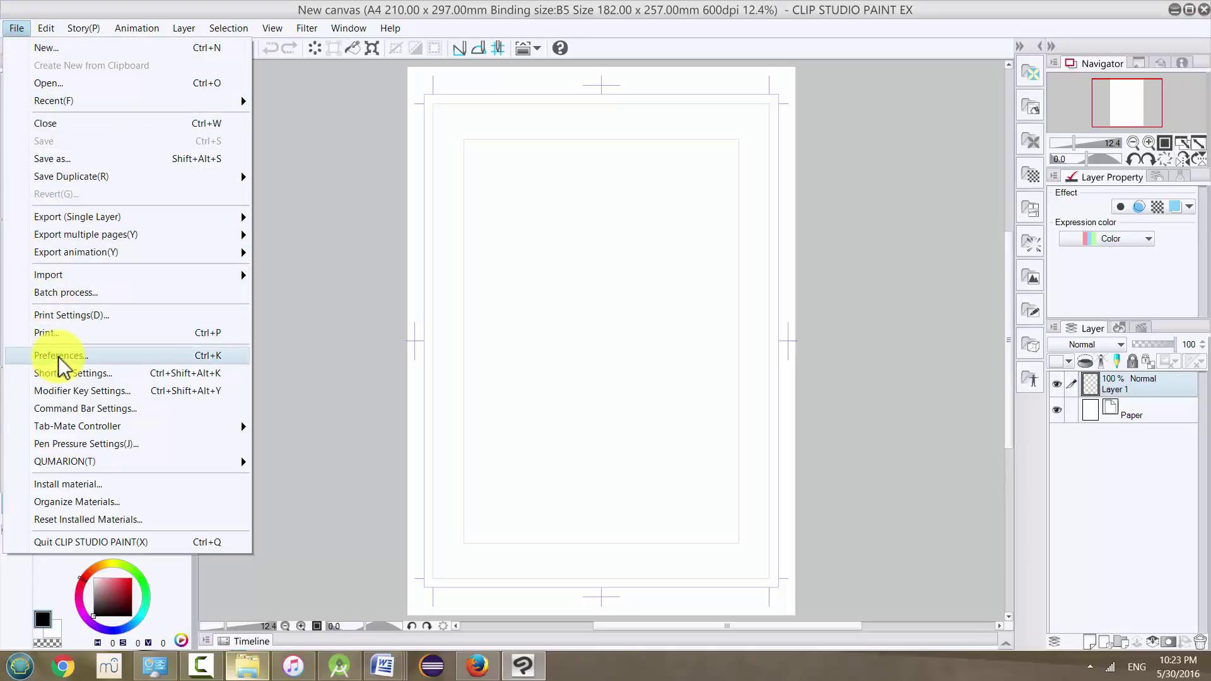
pyautogui.click(60, 357)
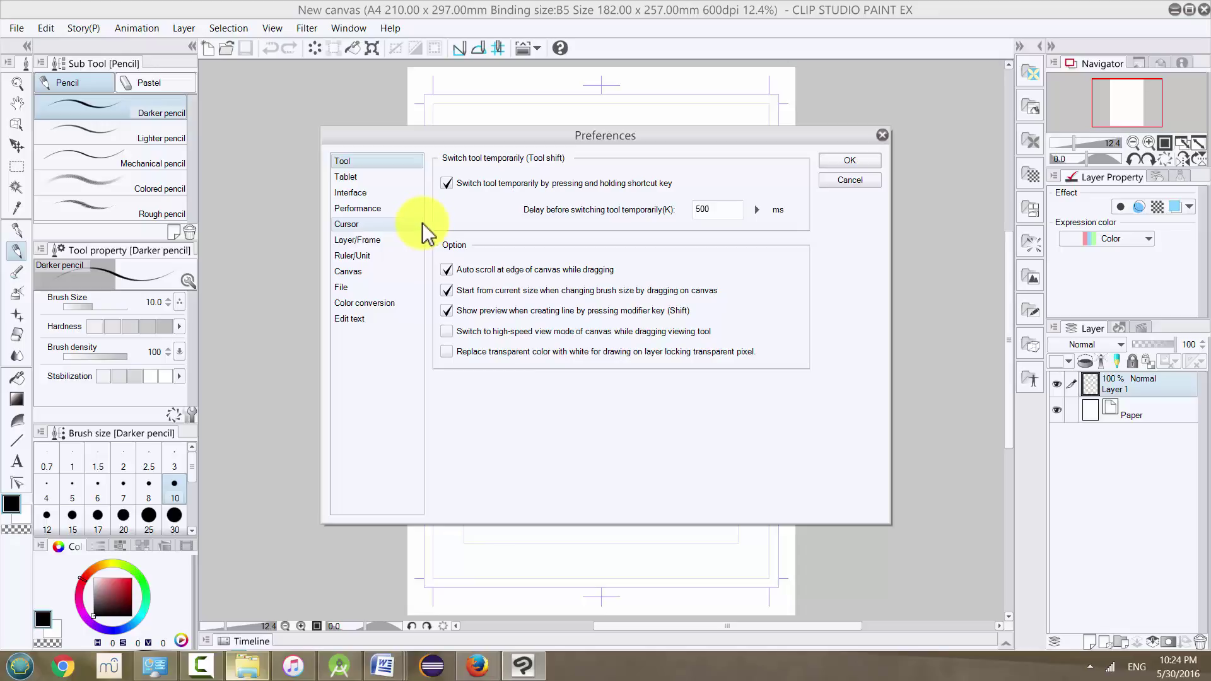
# On the Interface page, set Theme of color combination to Dark color
pyautogui.click(357, 194)
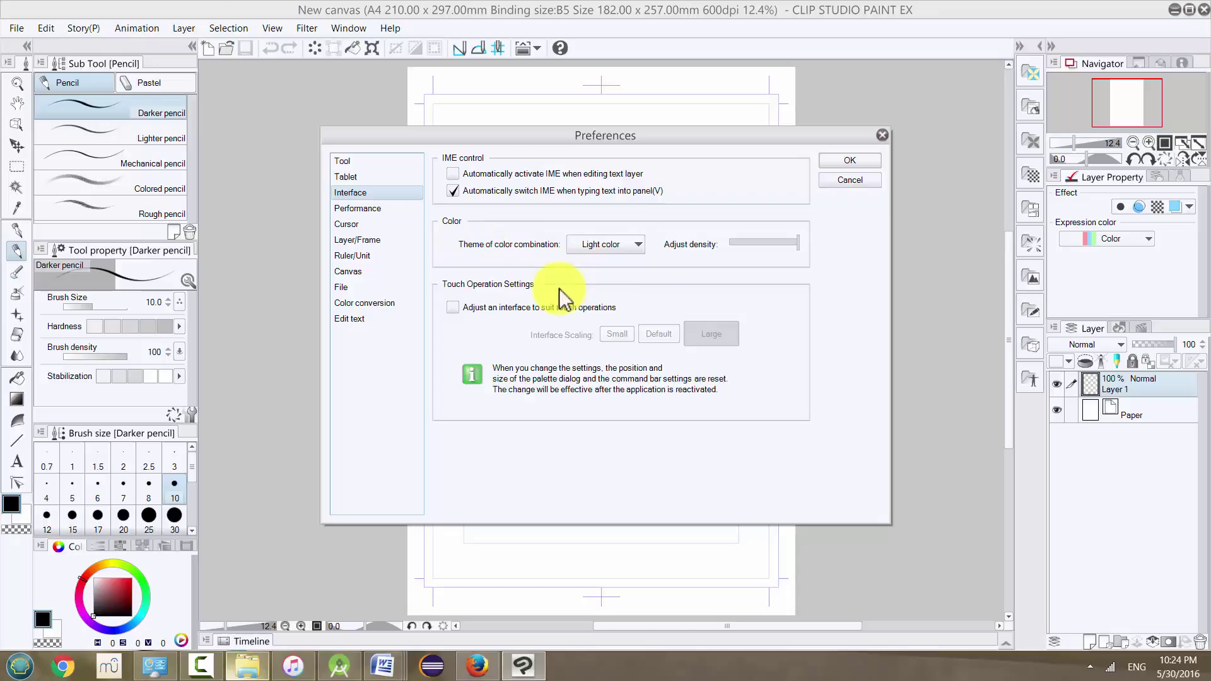
pyautogui.click(601, 244)
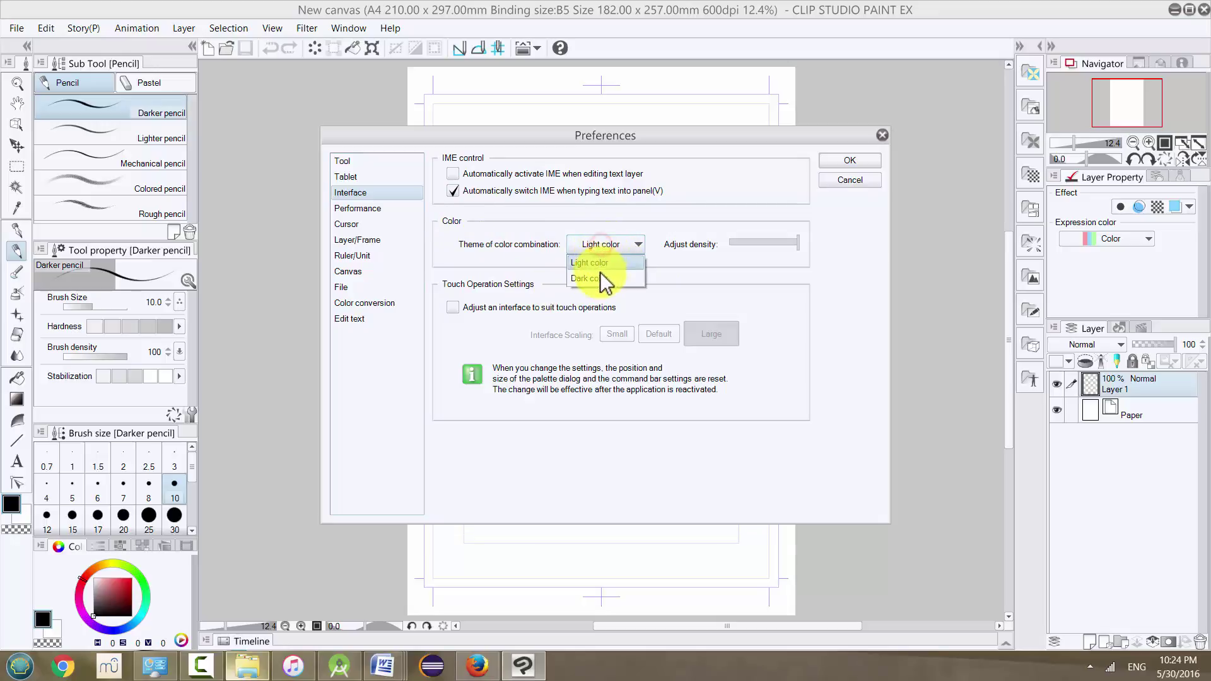
pyautogui.click(598, 280)
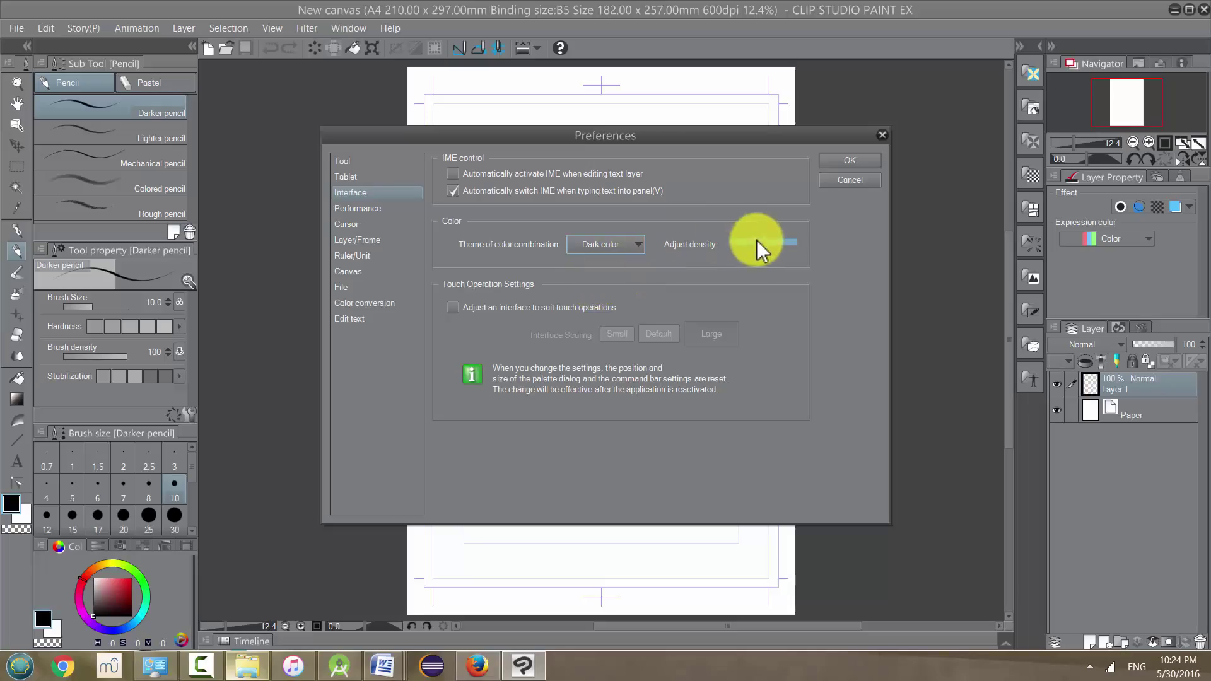